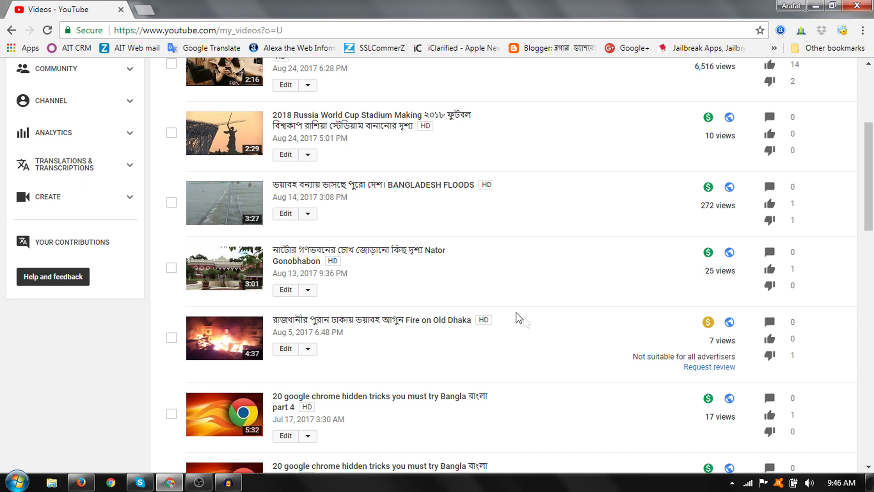
# - Return to the start of the uploaded videos list and open the channel's playlists
pyautogui.scroll(5, 517, 315)
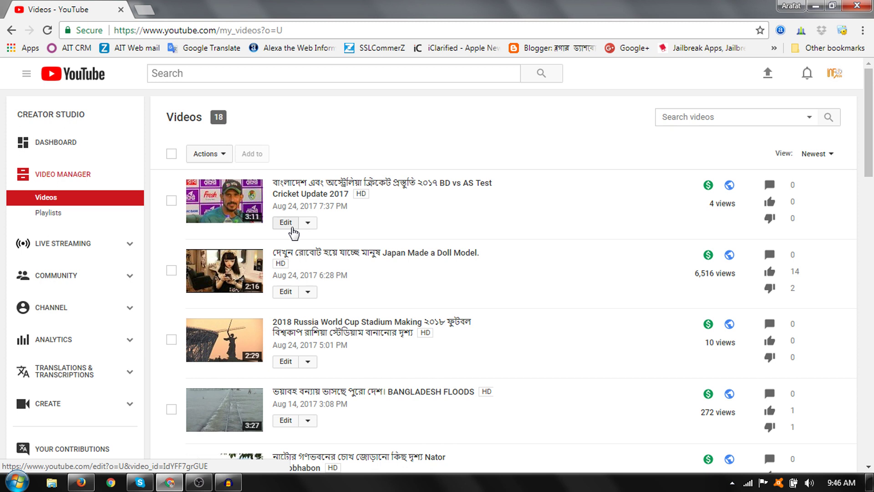
pyautogui.click(62, 214)
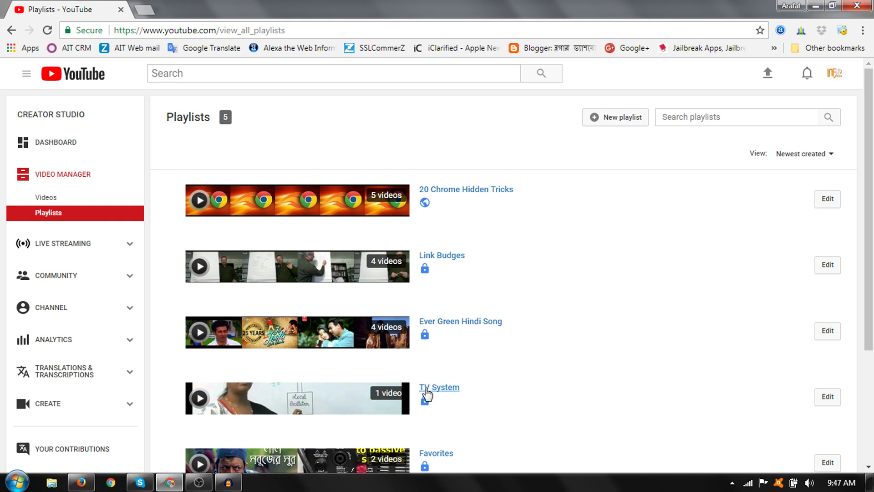
# - Look over the live streaming dashboard and its basic stream information, and return to the previous page
pyautogui.click(86, 247)
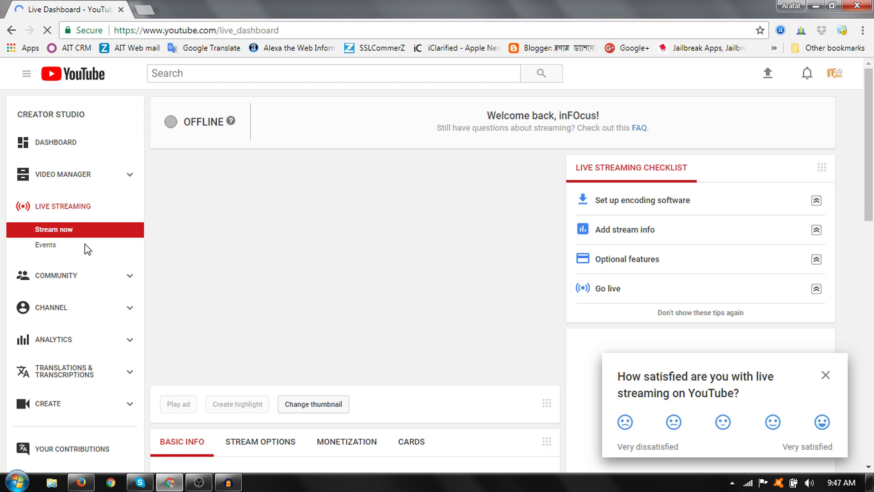
pyautogui.scroll(-5, 85, 244)
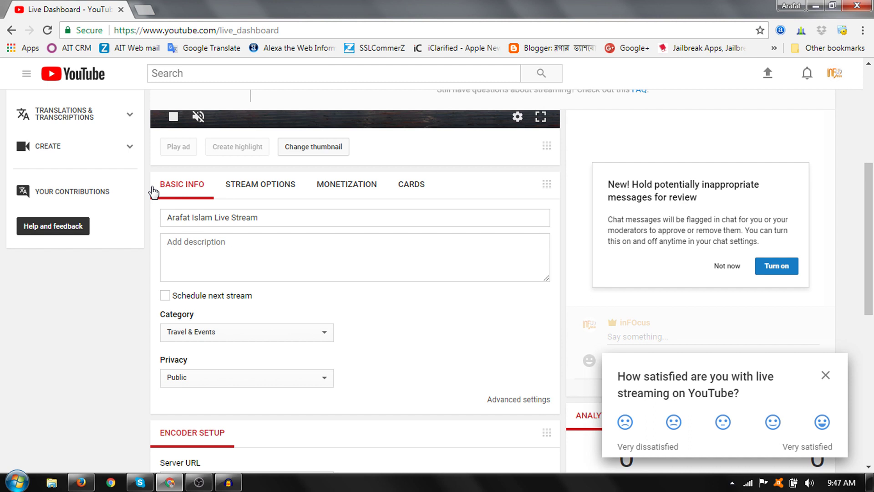
pyautogui.click(346, 187)
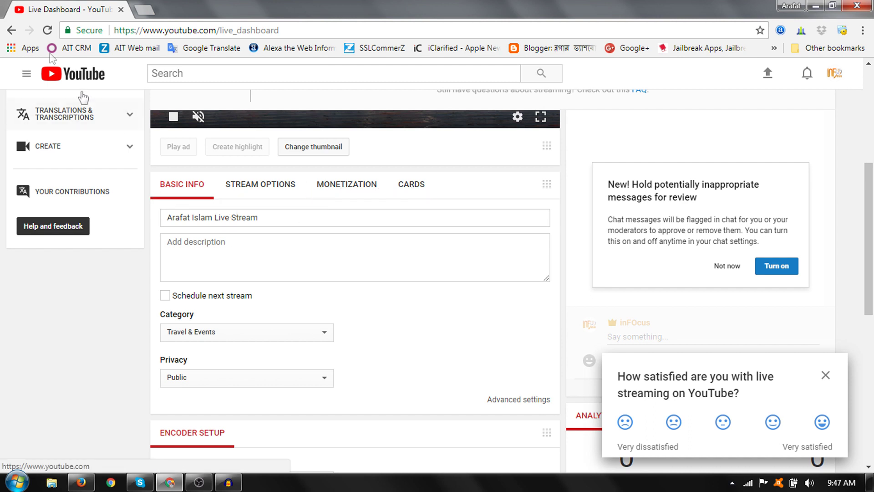
pyautogui.click(12, 30)
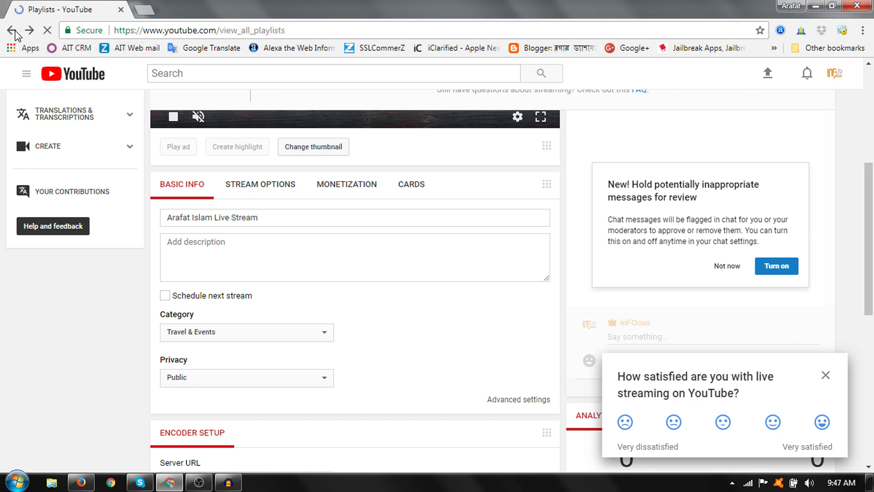
# - Review the channel's published comments, those held for review and those marked as likely spam
pyautogui.click(69, 276)
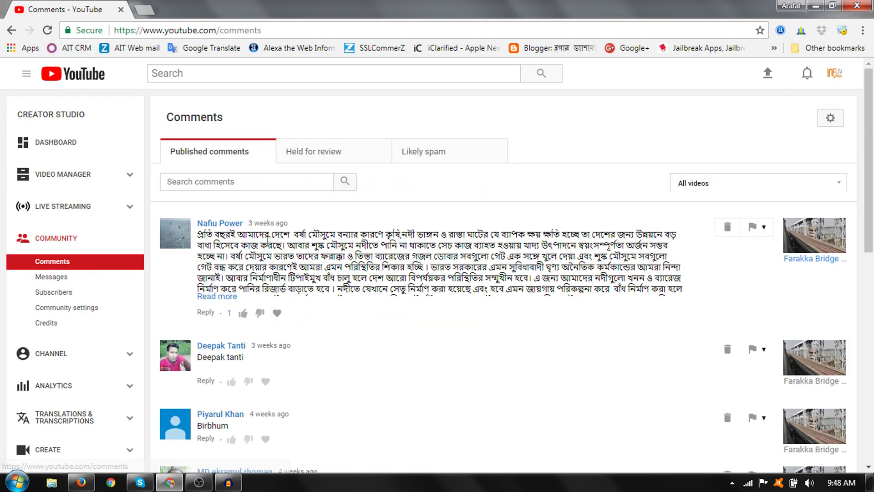
pyautogui.click(316, 156)
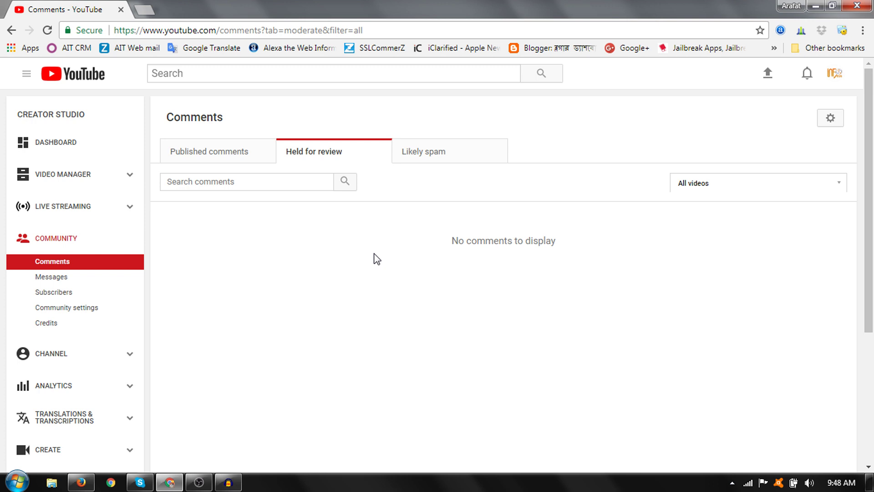
pyautogui.click(431, 158)
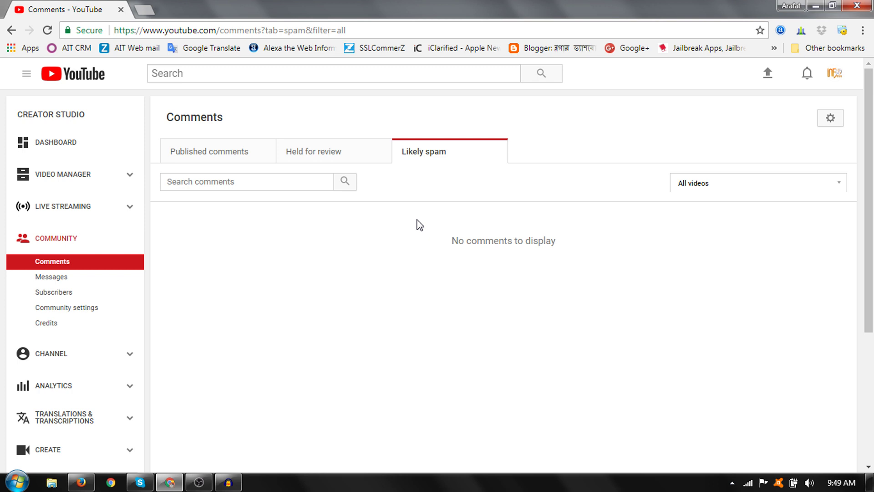
# - View the channel's approved messages and its list of subscribers
pyautogui.click(57, 279)
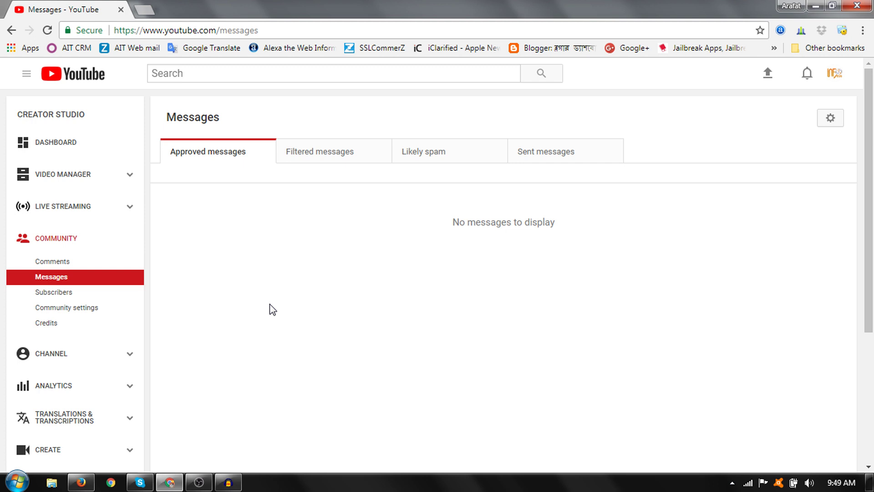
pyautogui.click(61, 294)
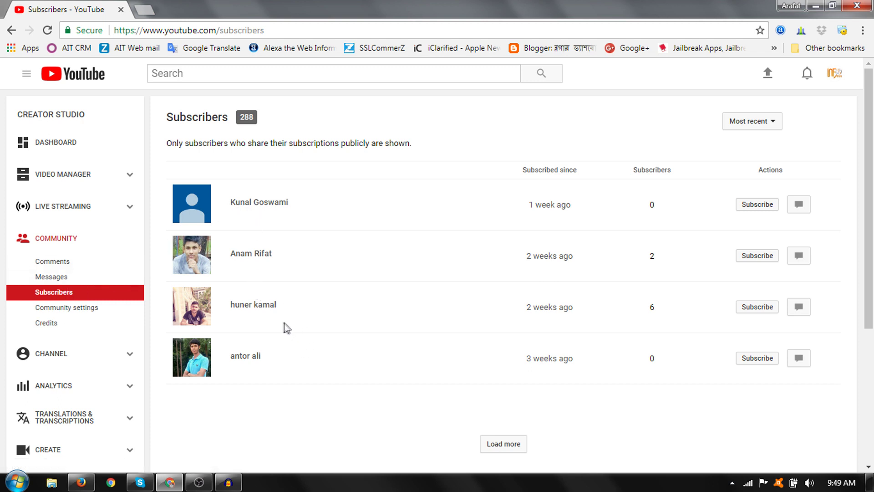
# - Examine the community settings for automated filters and default comment handling, and open the channel's credits
pyautogui.click(67, 310)
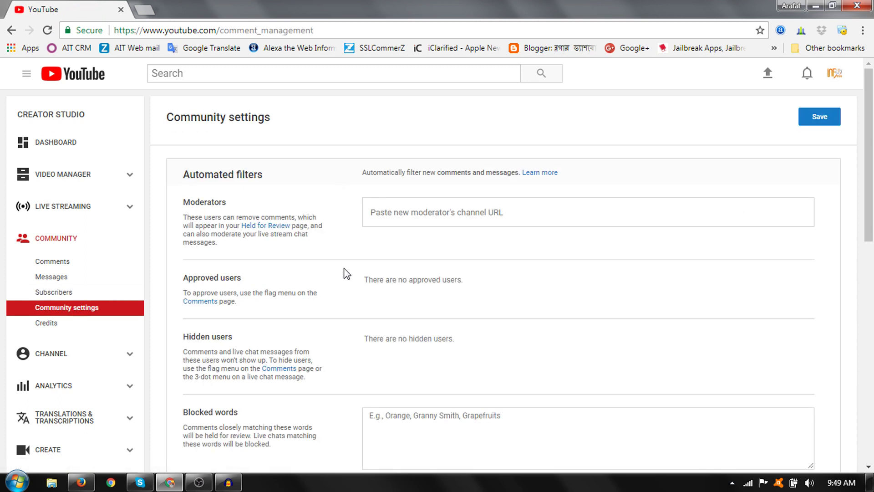
pyautogui.scroll(-4, 347, 273)
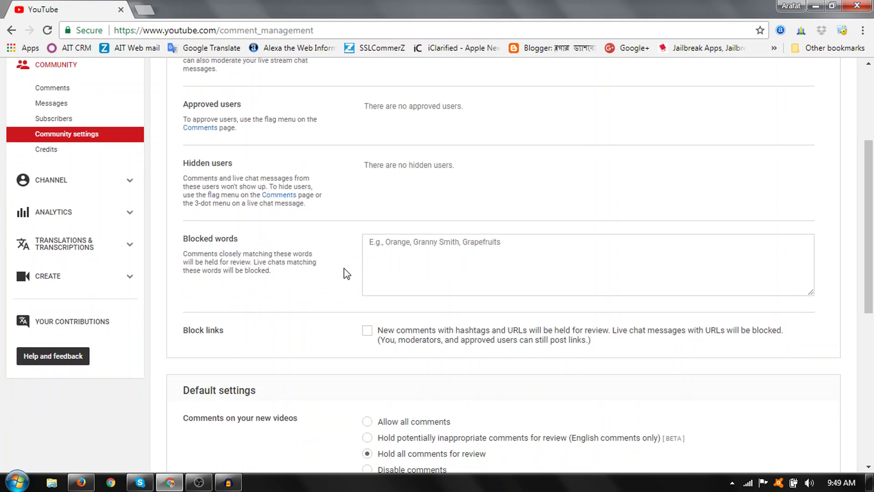
pyautogui.scroll(-2, 346, 273)
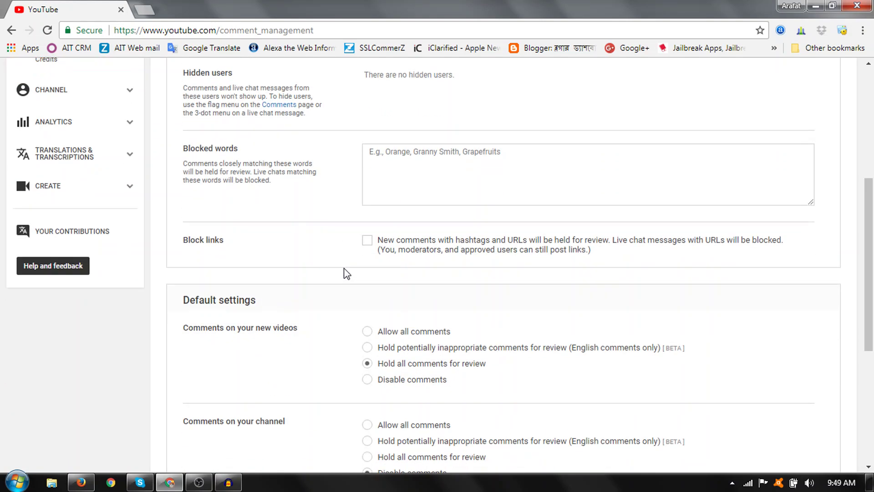
pyautogui.scroll(-3, 346, 274)
pyautogui.scroll(7, 346, 274)
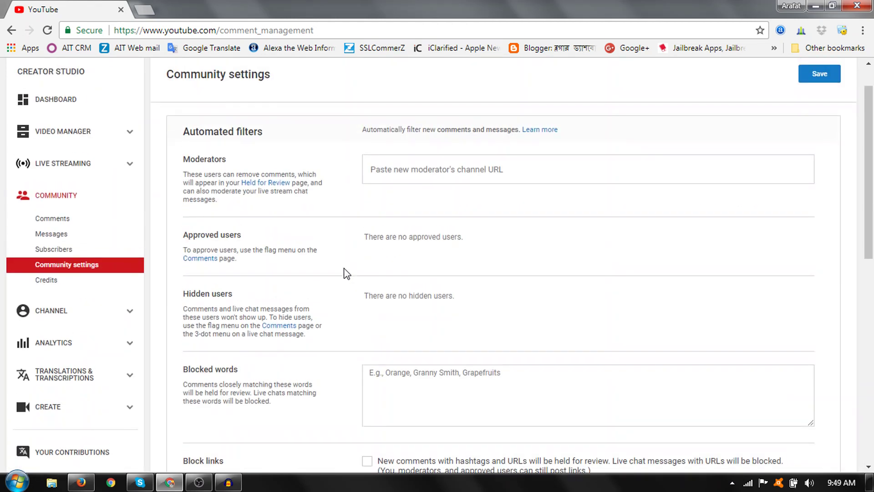
pyautogui.click(47, 280)
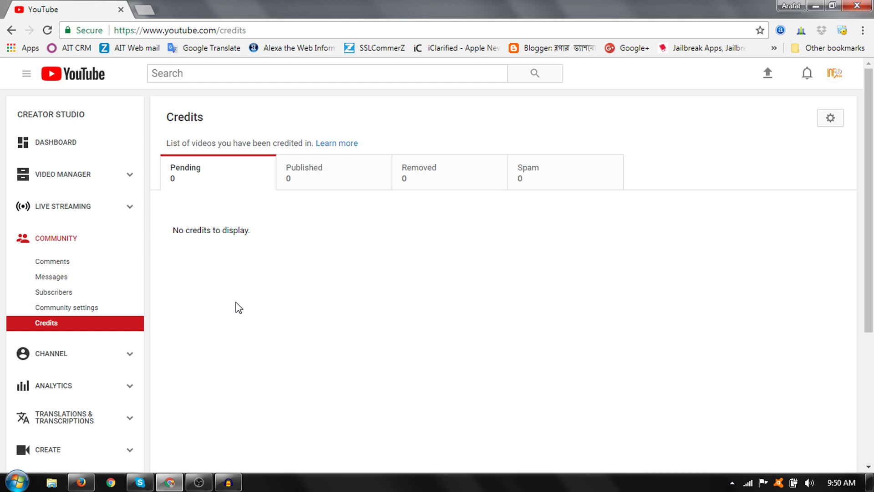
# - Examine the channel's status and features, covering copyright and Community Guidelines standing and the eligibility of every feature
pyautogui.click(109, 356)
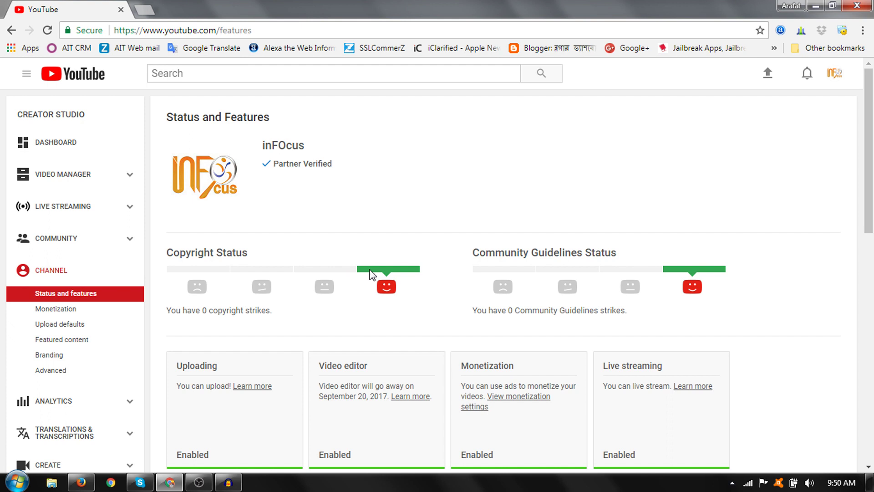
pyautogui.scroll(-2, 782, 257)
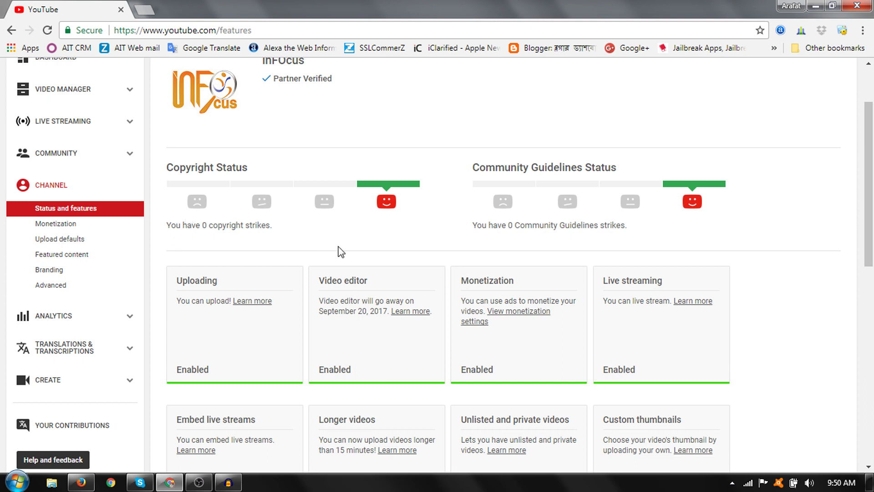
pyautogui.scroll(-3, 341, 252)
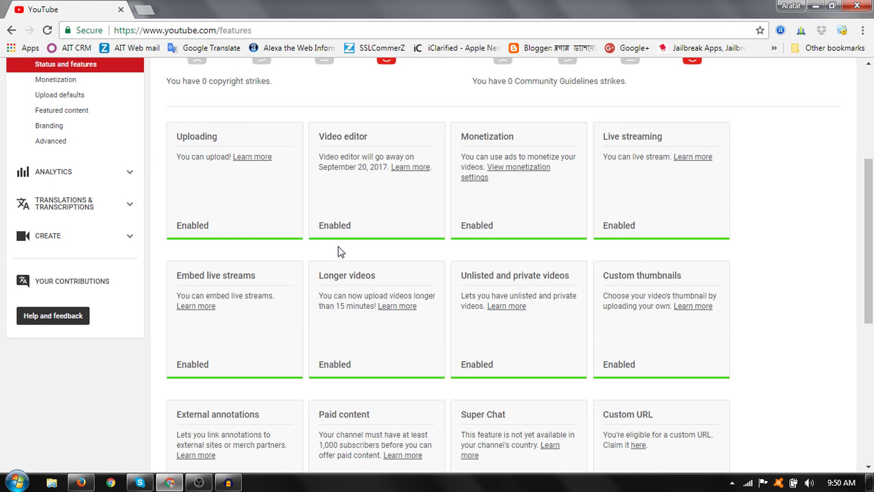
pyautogui.scroll(2, 341, 252)
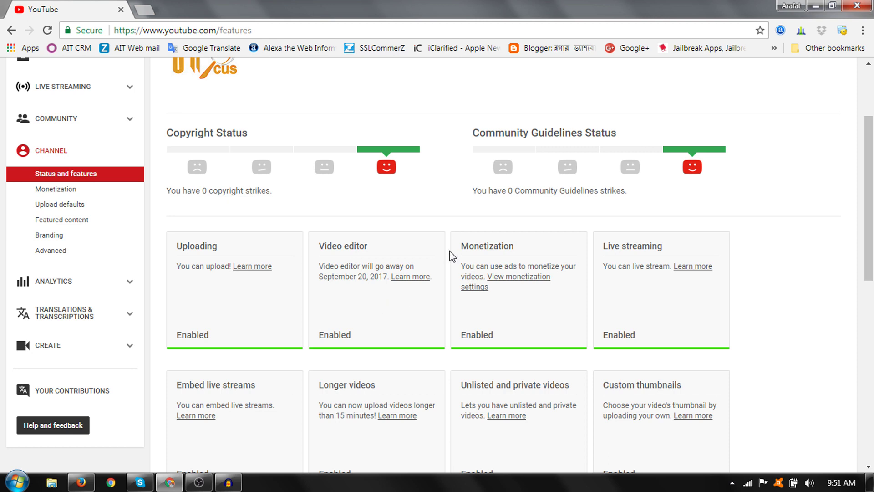
pyautogui.scroll(-2, 450, 249)
pyautogui.scroll(-1, 449, 250)
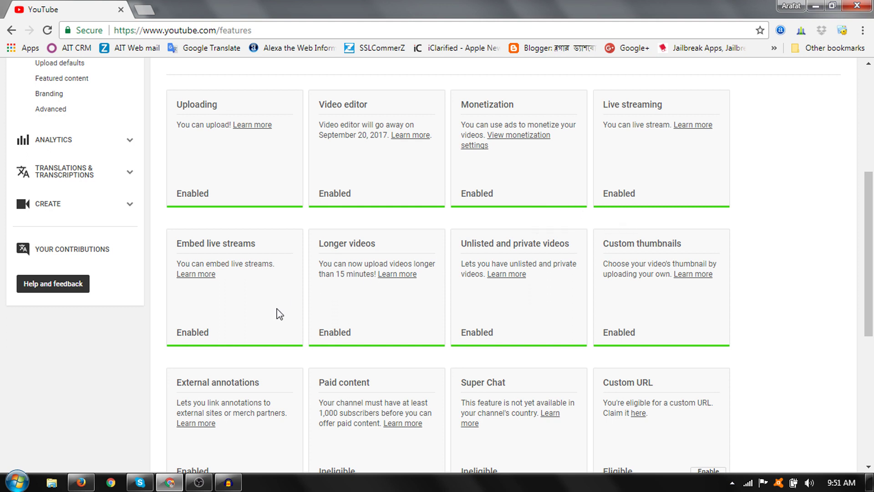
pyautogui.scroll(-1, 279, 314)
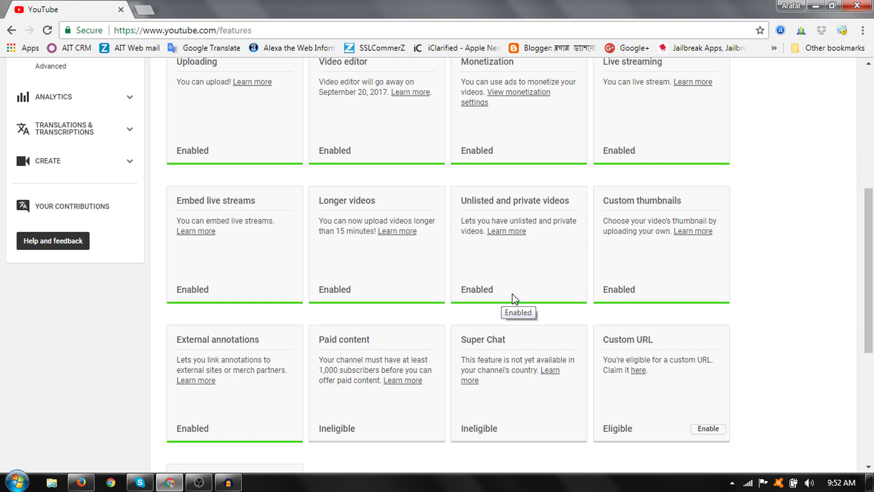
pyautogui.scroll(-2, 660, 283)
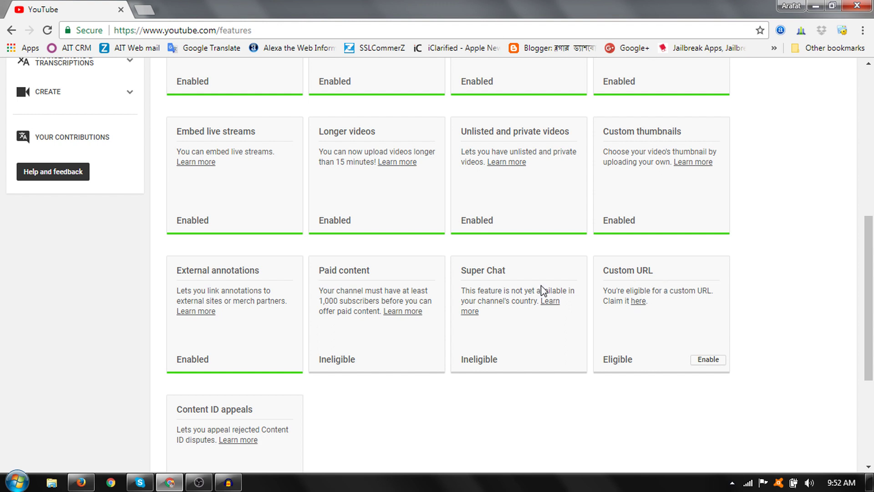
pyautogui.scroll(-2, 269, 231)
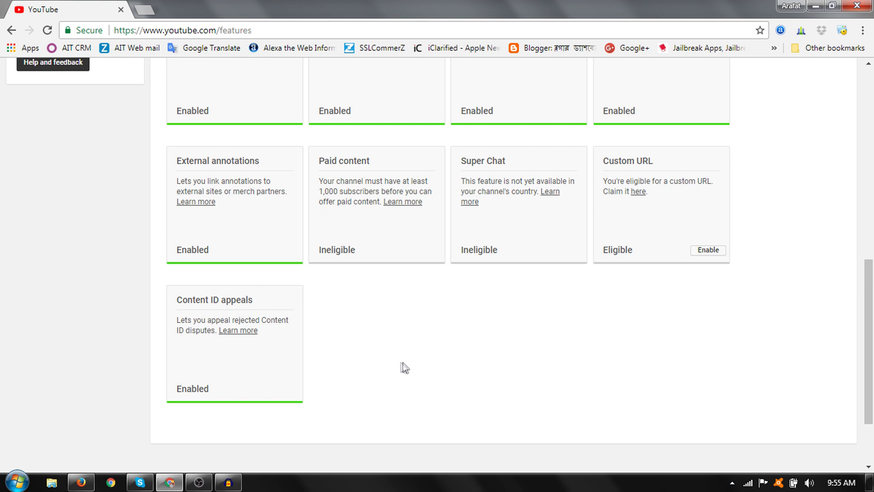
pyautogui.scroll(7, 403, 368)
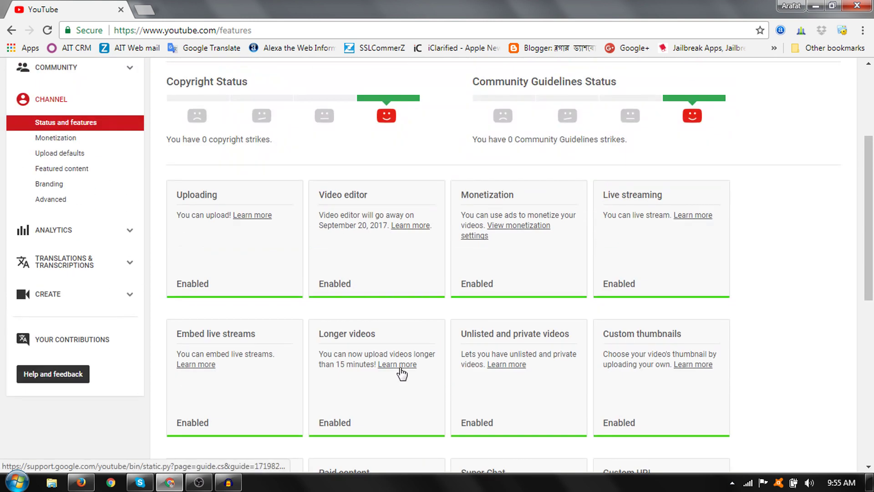
# - Review the channel's monetization page and its upload defaults, including the available categories, ad formats and video language
pyautogui.click(69, 138)
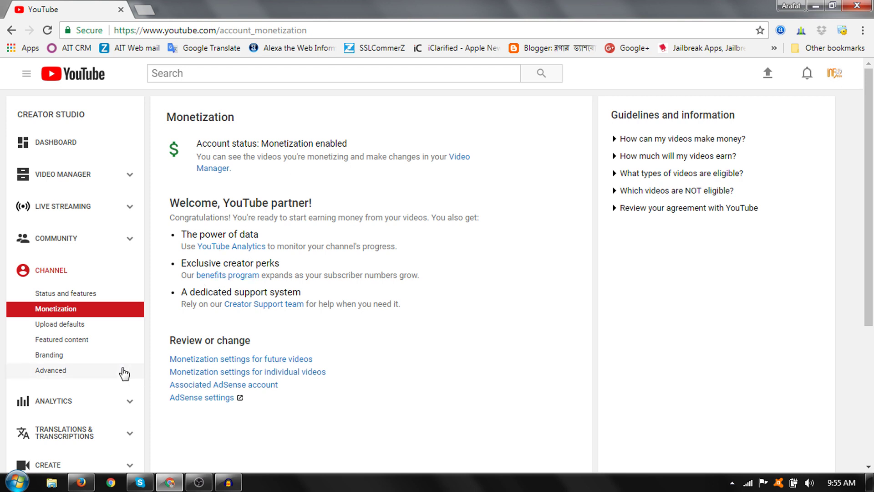
pyautogui.click(70, 326)
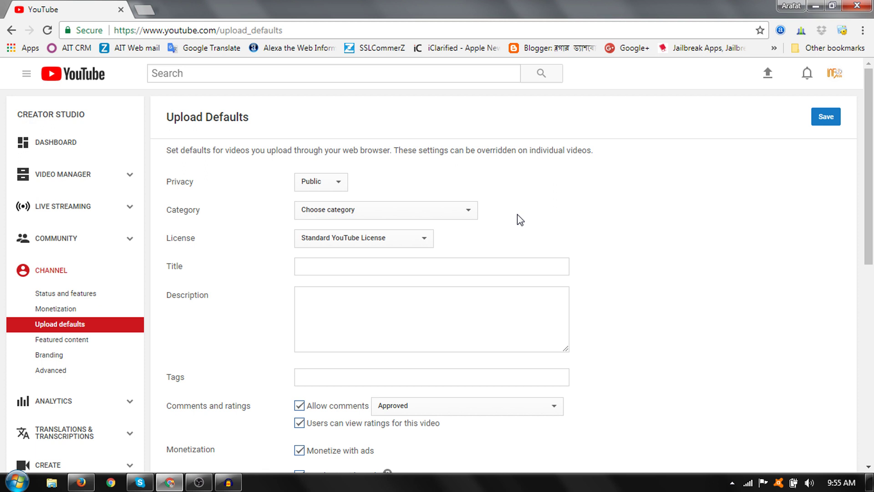
pyautogui.click(421, 214)
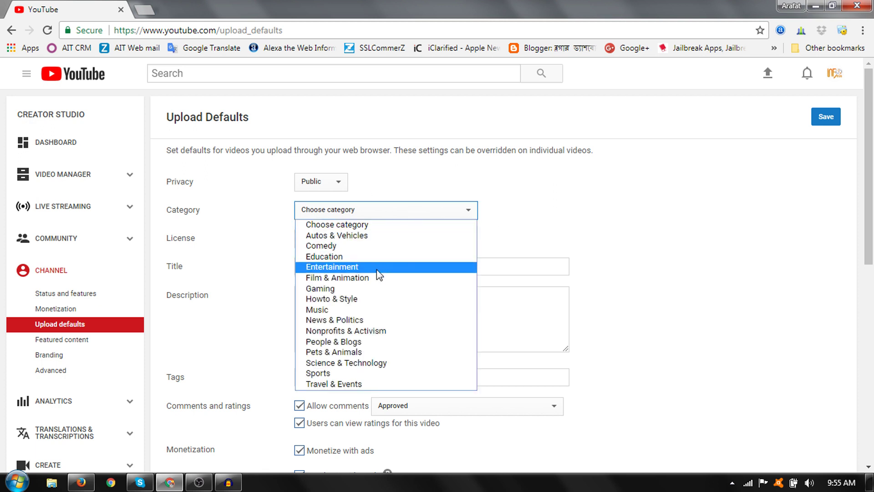
pyautogui.click(573, 237)
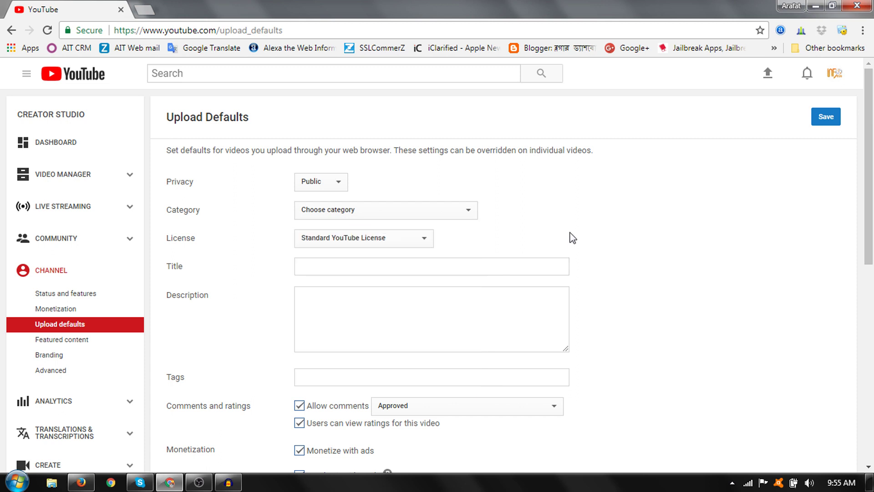
pyautogui.scroll(-4, 575, 239)
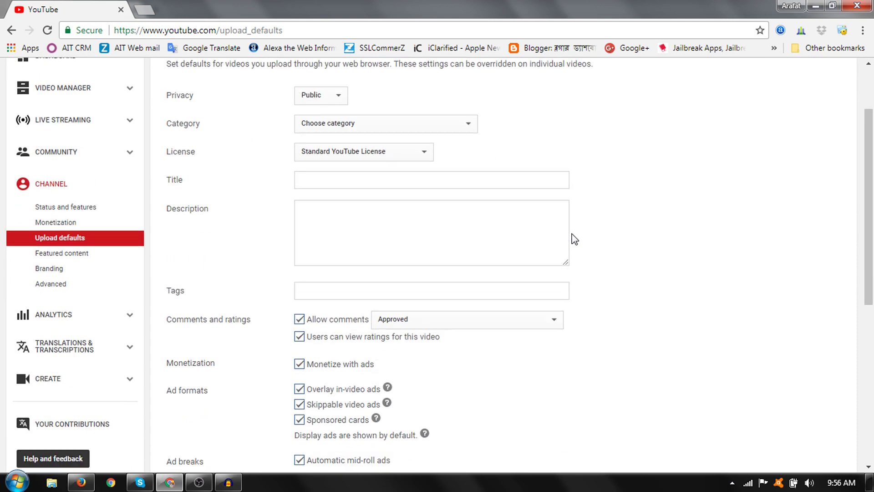
pyautogui.scroll(-4, 575, 240)
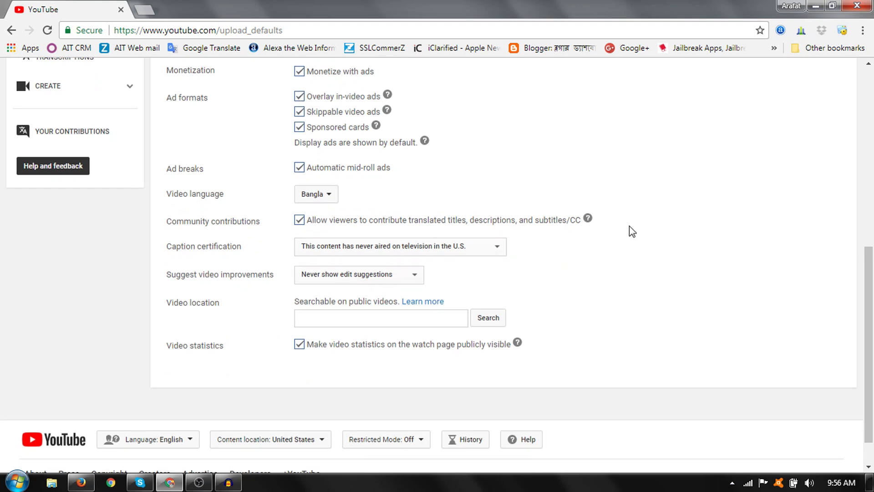
pyautogui.scroll(7, 630, 232)
pyautogui.scroll(1, 632, 231)
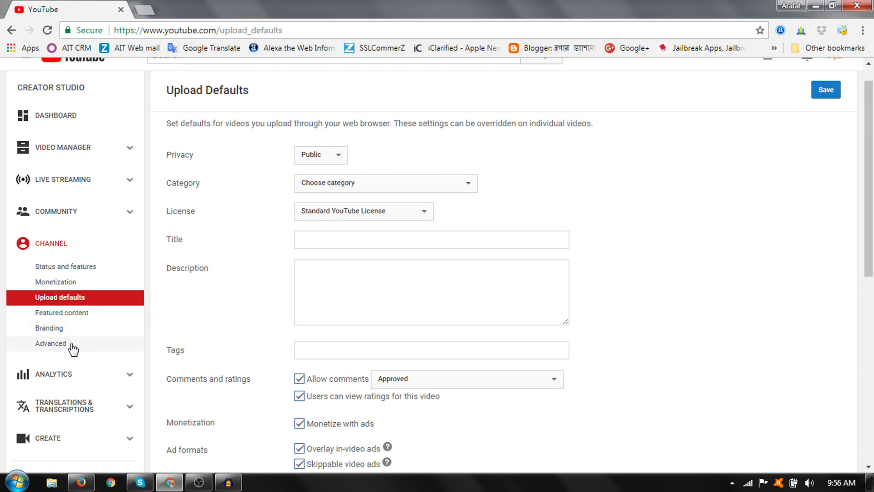
# - Remove the channel's current featured video and set the most recent upload as the featured content
pyautogui.click(71, 317)
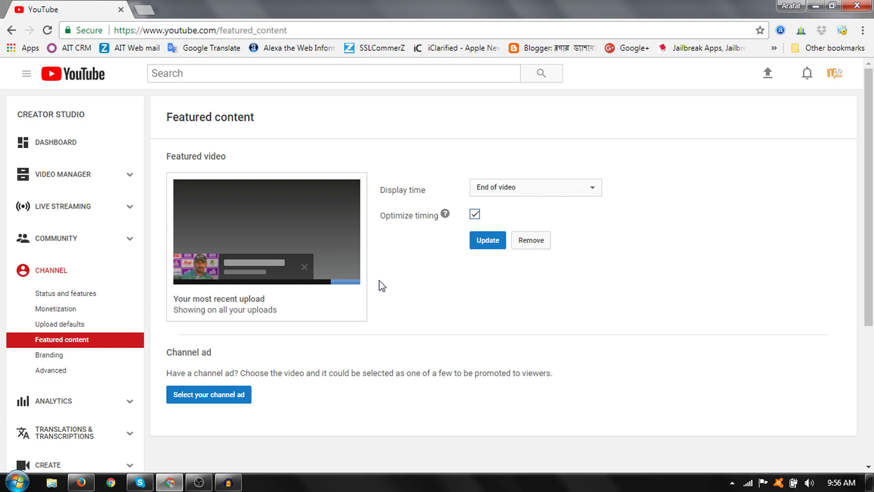
pyautogui.click(539, 243)
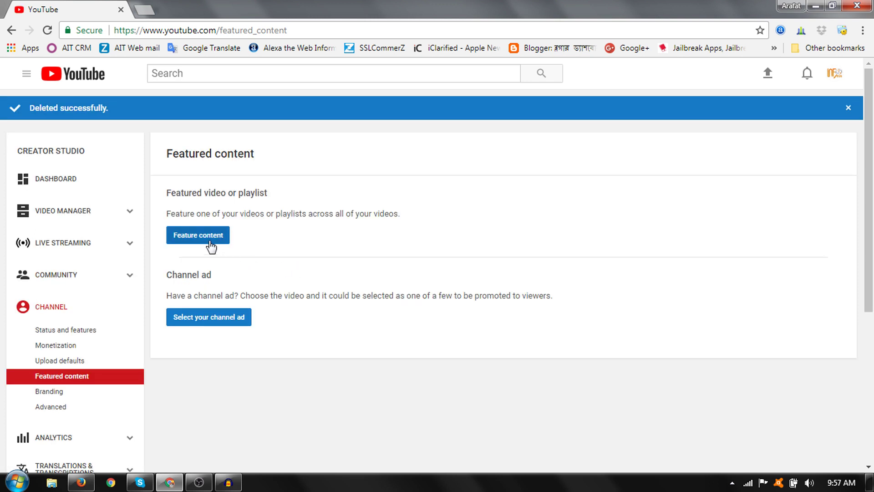
pyautogui.click(209, 242)
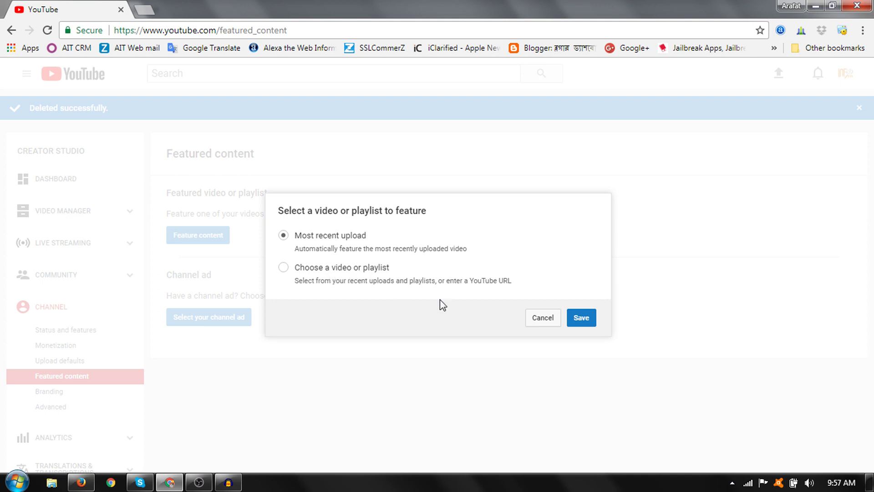
pyautogui.click(283, 268)
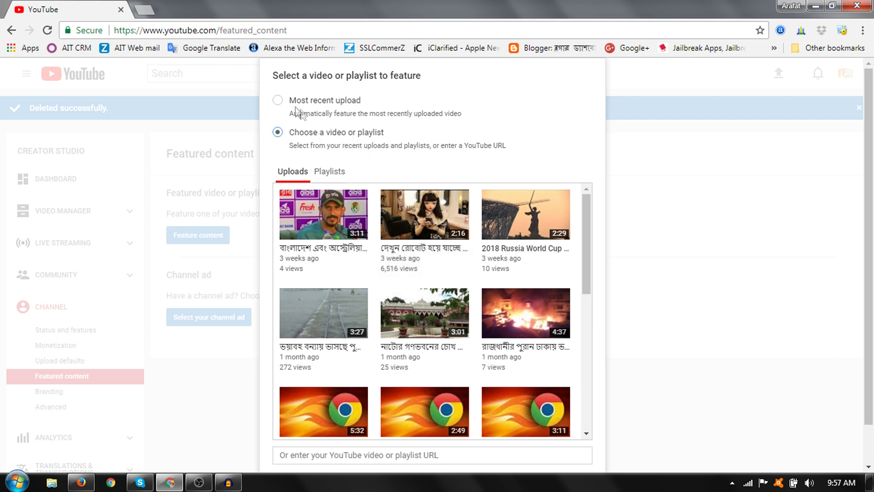
pyautogui.click(278, 100)
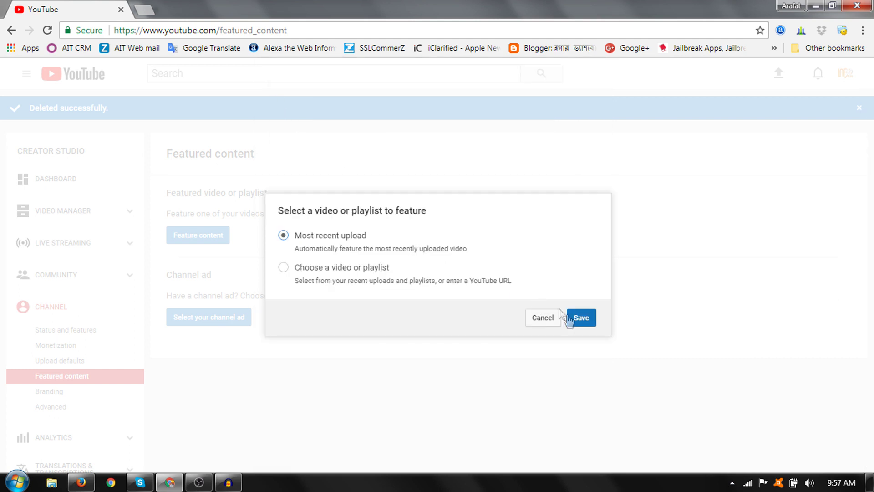
pyautogui.click(584, 323)
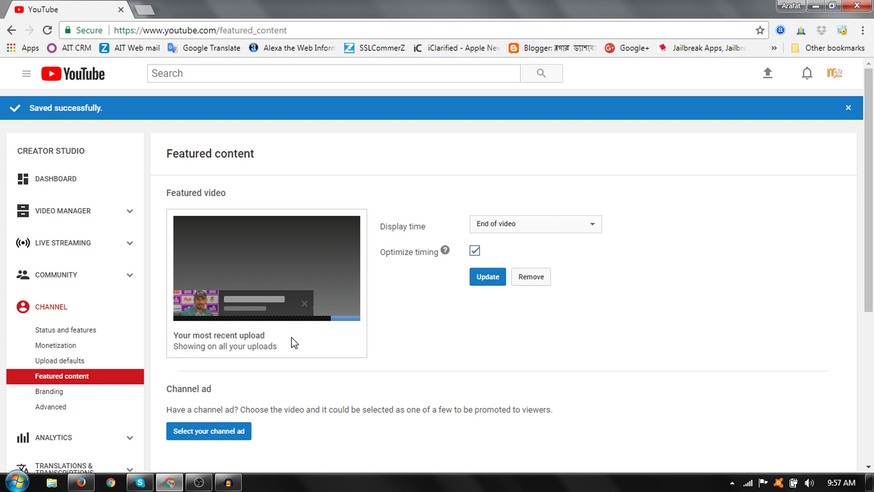
# - Review the channel's branding watermark and its advanced settings, from account information and advertisements to AdWords linking and channel recommendations
pyautogui.click(54, 394)
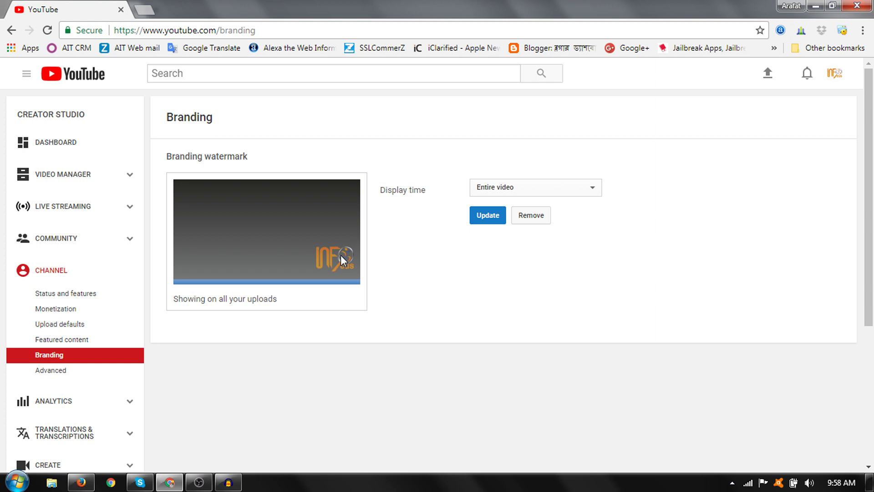
pyautogui.click(57, 372)
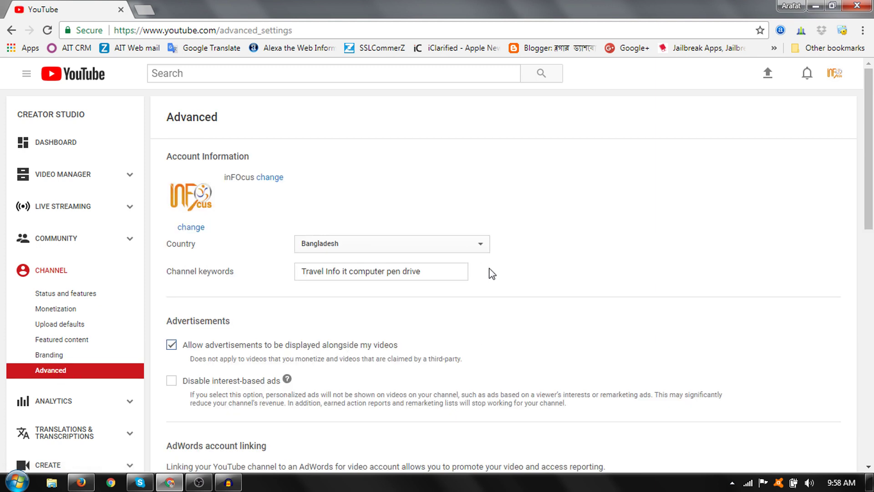
pyautogui.scroll(-2, 510, 279)
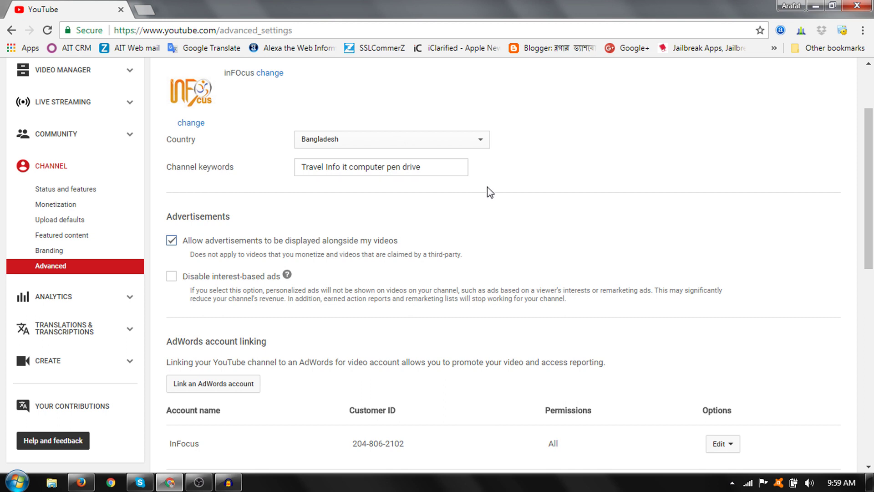
pyautogui.scroll(-3, 490, 192)
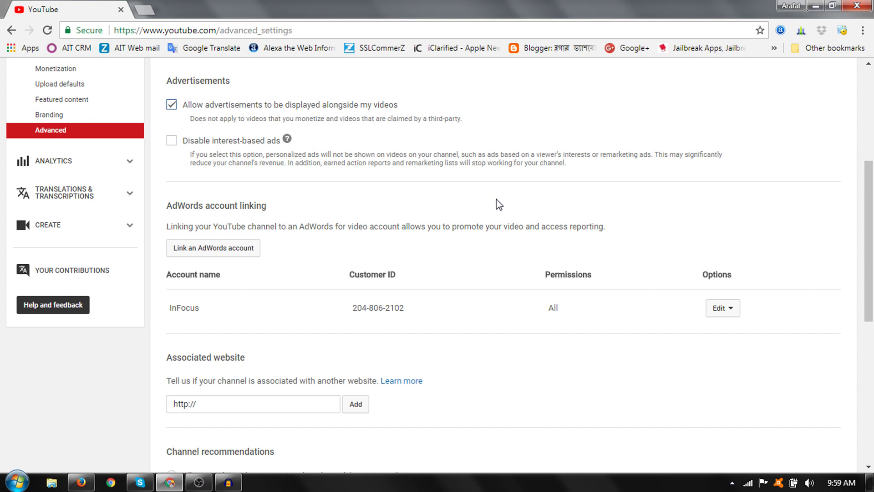
pyautogui.scroll(-2, 499, 204)
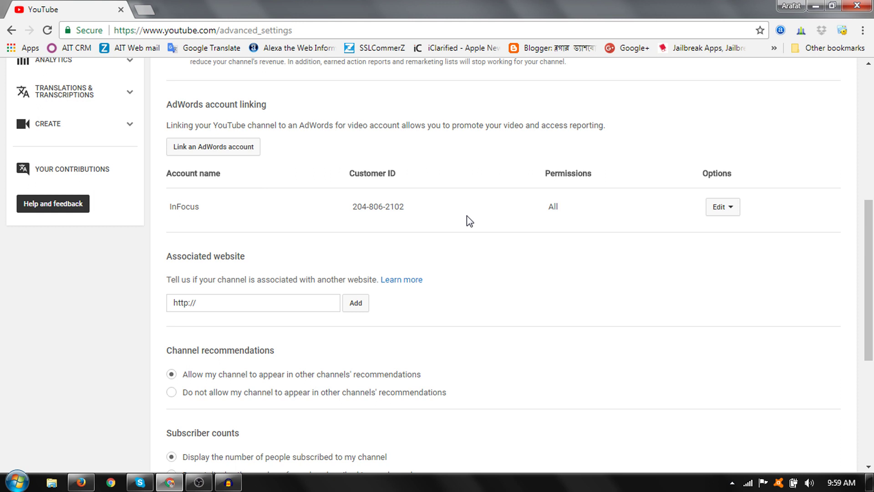
pyautogui.scroll(-4, 467, 215)
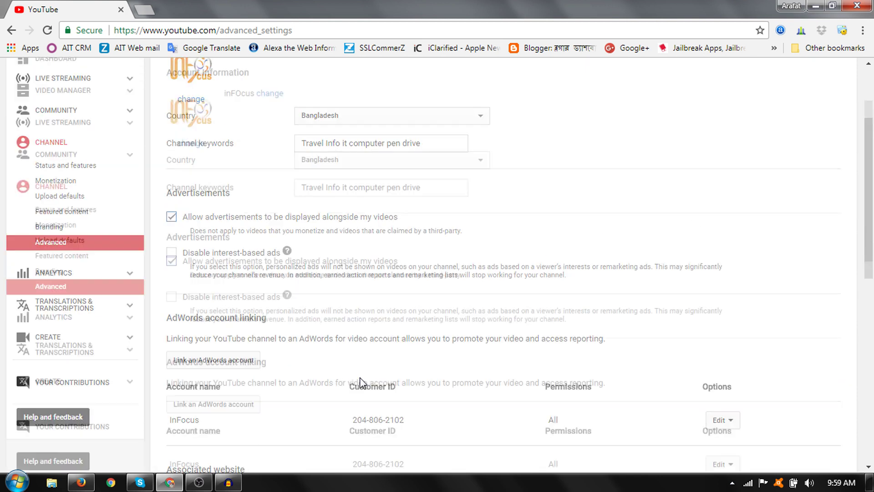
pyautogui.scroll(-1, 363, 382)
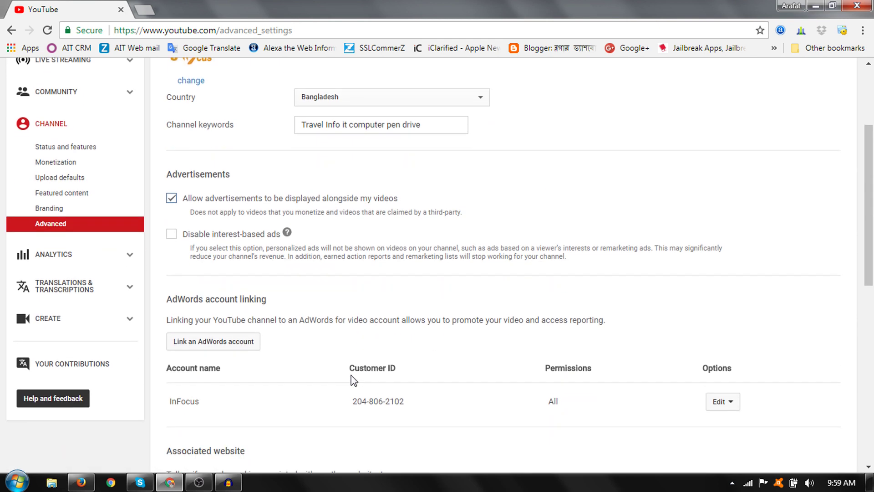
# - Examine the analytics overview for watch time, average view duration, views and estimated revenue
pyautogui.click(104, 262)
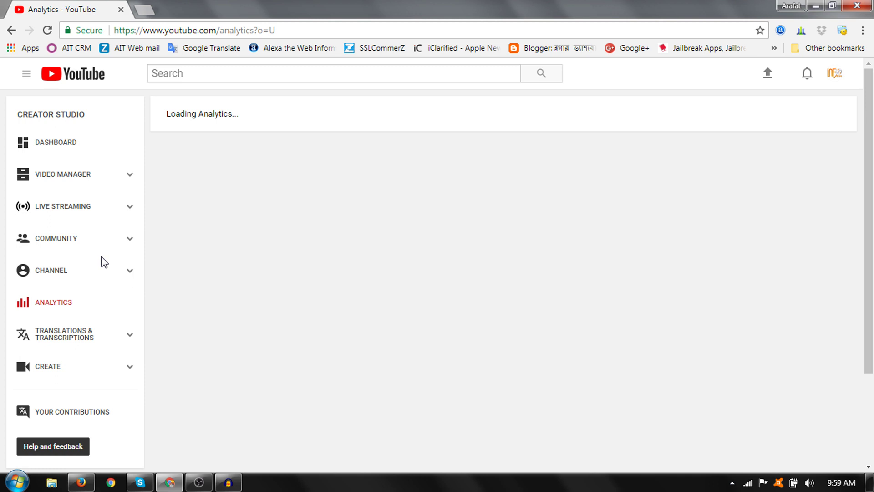
pyautogui.scroll(-3, 105, 262)
pyautogui.moveTo(223, 170)
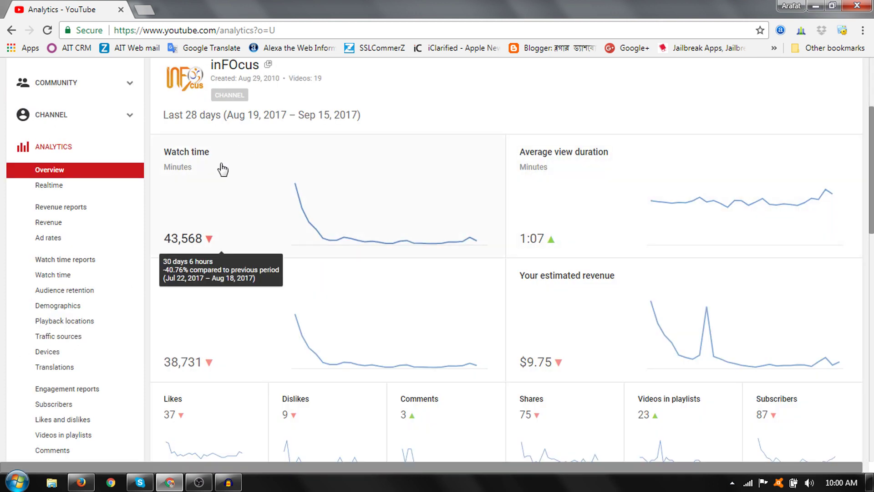
pyautogui.moveTo(435, 209)
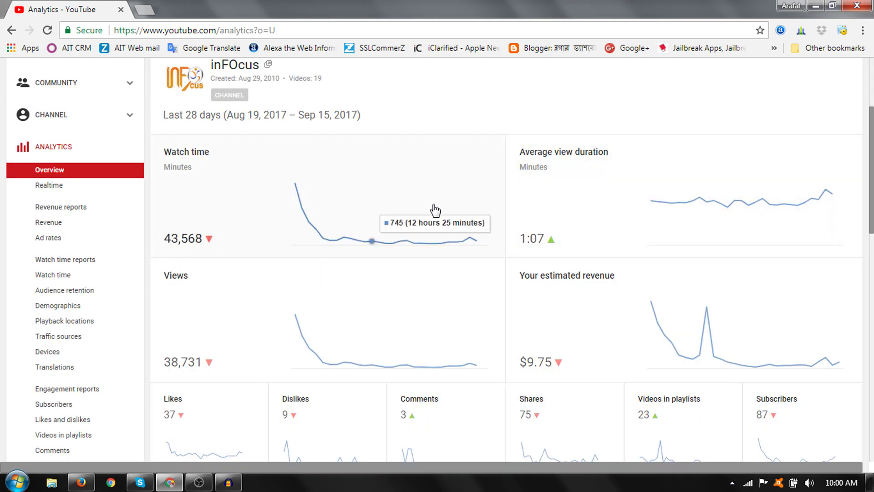
pyautogui.scroll(3, 872, 148)
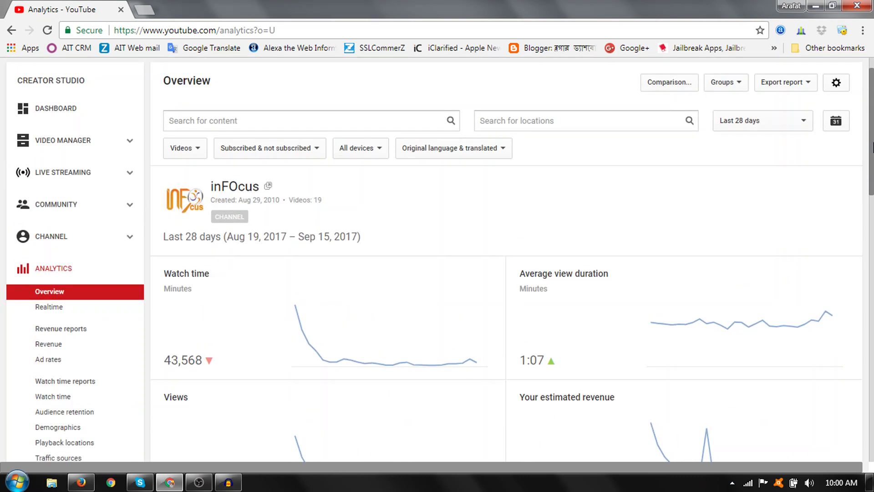
pyautogui.scroll(-3, 157, 200)
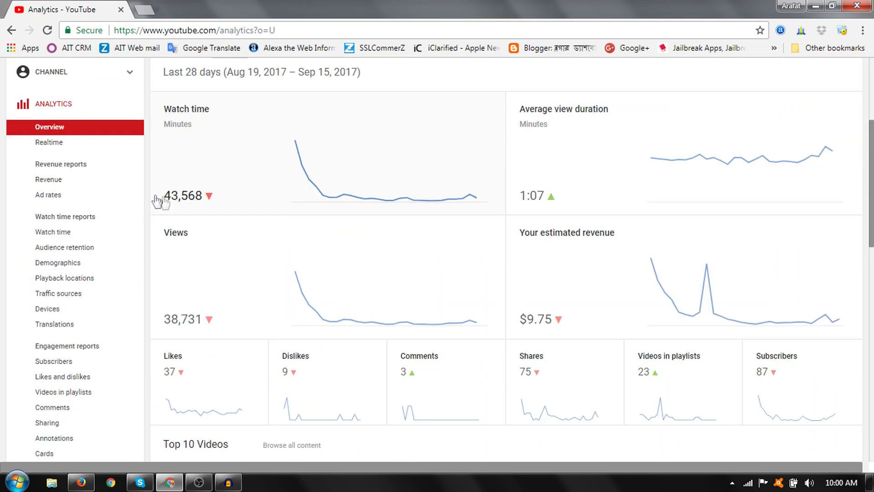
pyautogui.moveTo(231, 292)
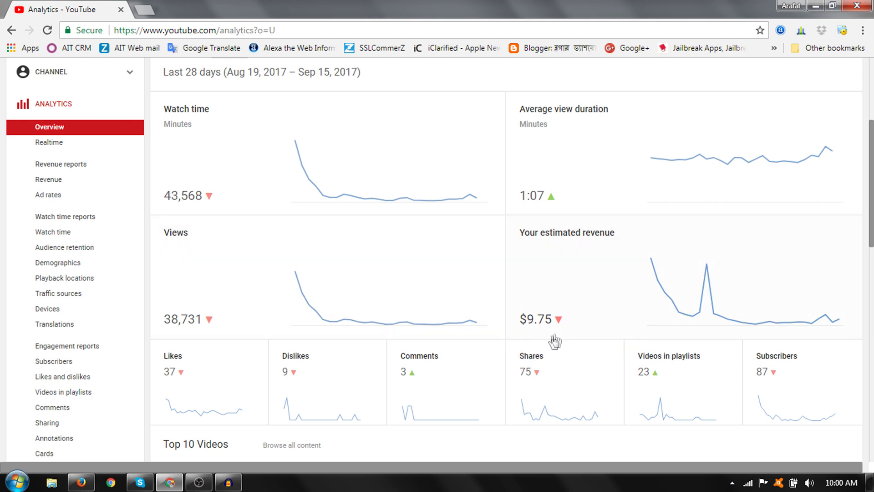
# - Examine the overview's engagement metrics from likes to subscribers, and its top 10 videos and audience breakdown
pyautogui.scroll(-6, 721, 252)
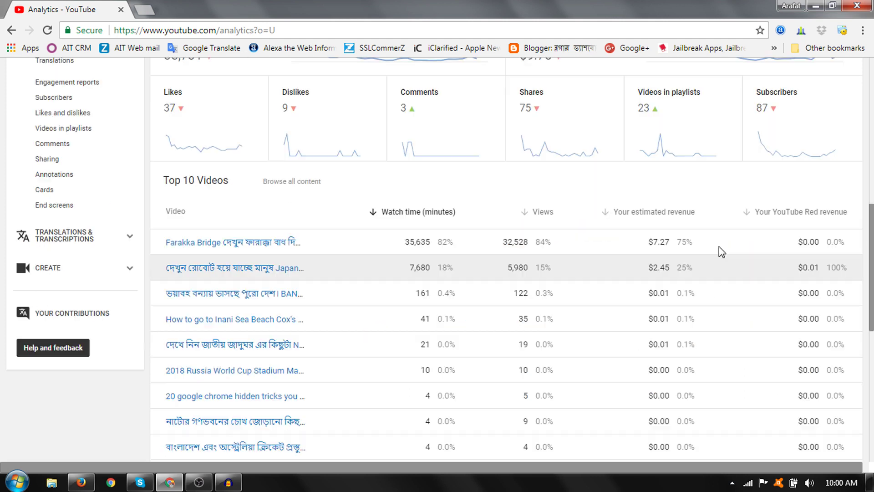
pyautogui.moveTo(356, 142)
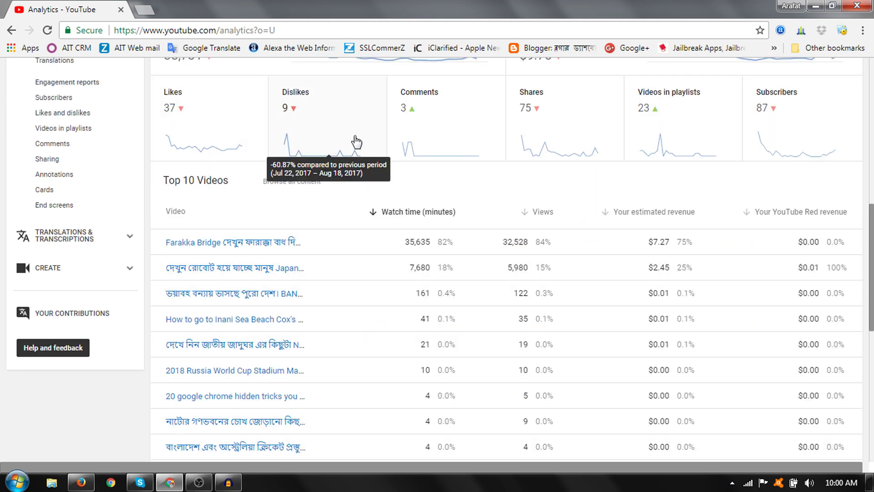
pyautogui.moveTo(545, 145)
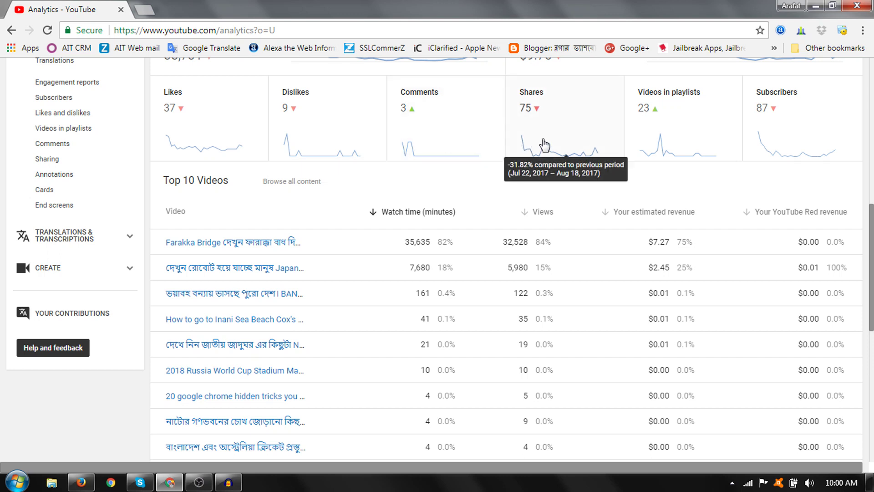
pyautogui.moveTo(669, 138)
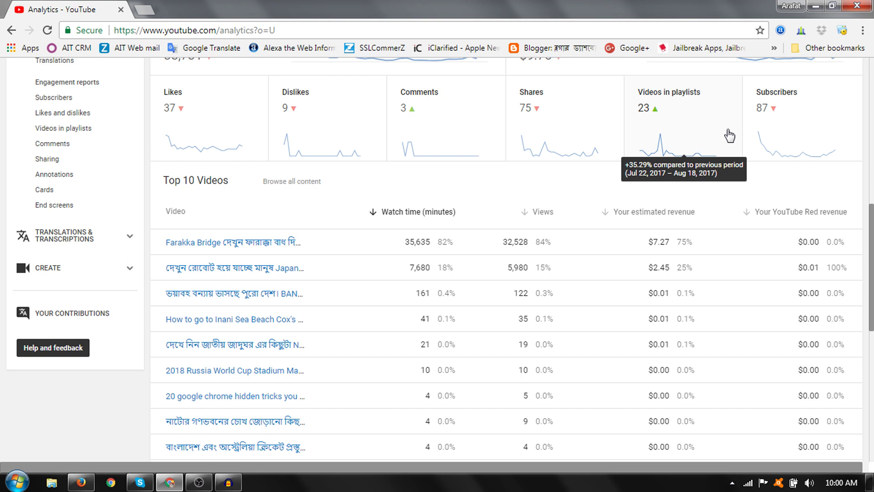
pyautogui.moveTo(776, 133)
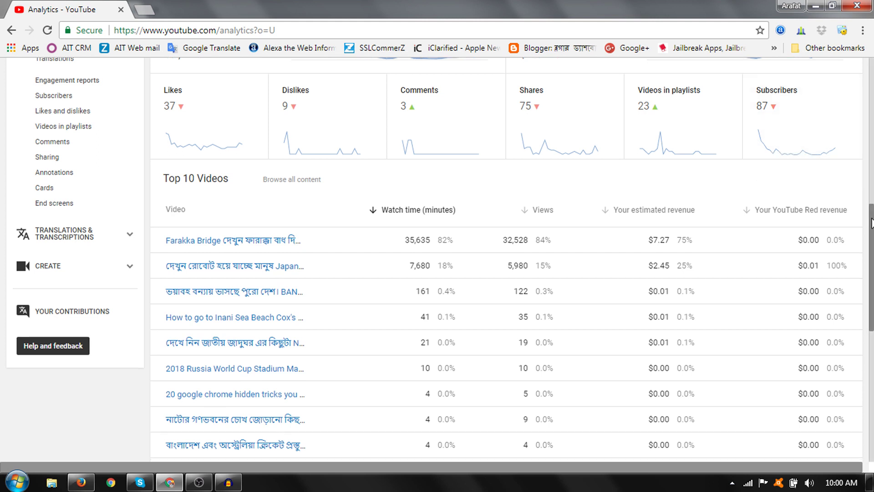
pyautogui.scroll(-3, 871, 222)
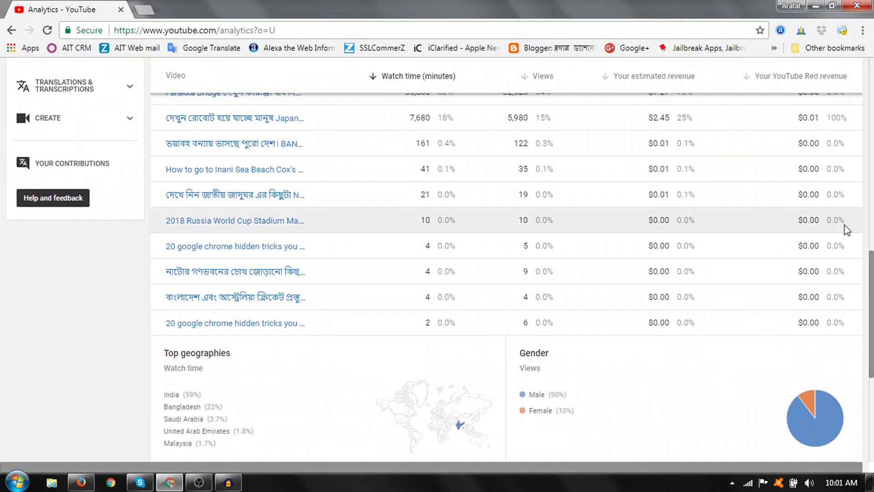
# - View the reporting periods available for the analytics overview, keeping the current selection
pyautogui.scroll(2, 872, 285)
pyautogui.moveTo(872, 284); pyautogui.dragTo(872, 109)
pyautogui.click(778, 156)
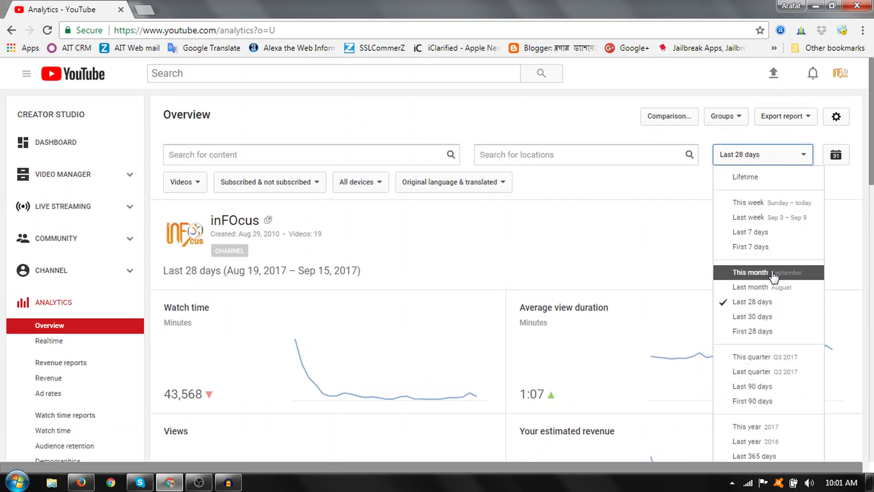
pyautogui.click(867, 227)
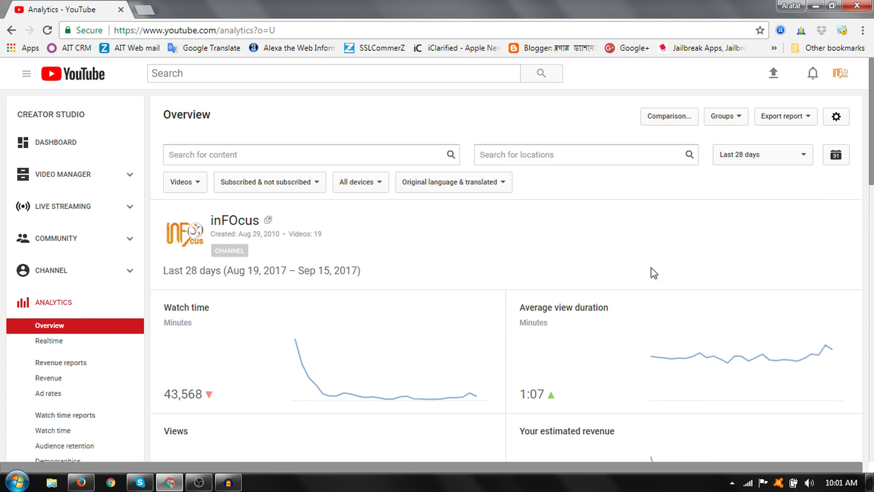
# - Examine the realtime report's views for the last 48 hours and 60 minutes, and the revenue report
pyautogui.click(43, 342)
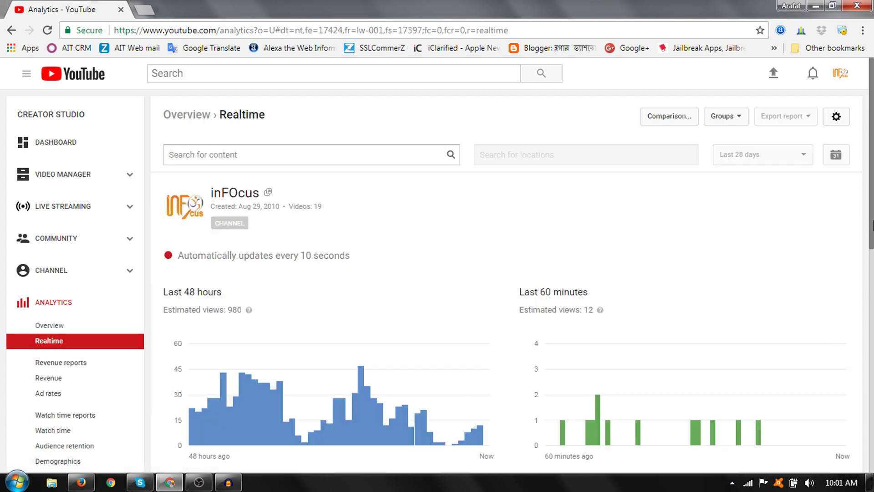
pyautogui.scroll(-2, 43, 345)
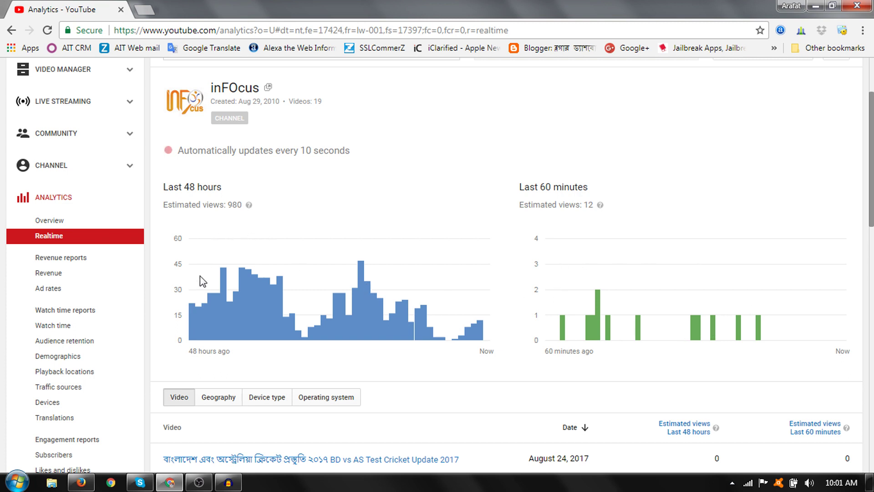
pyautogui.moveTo(275, 253)
pyautogui.click(51, 273)
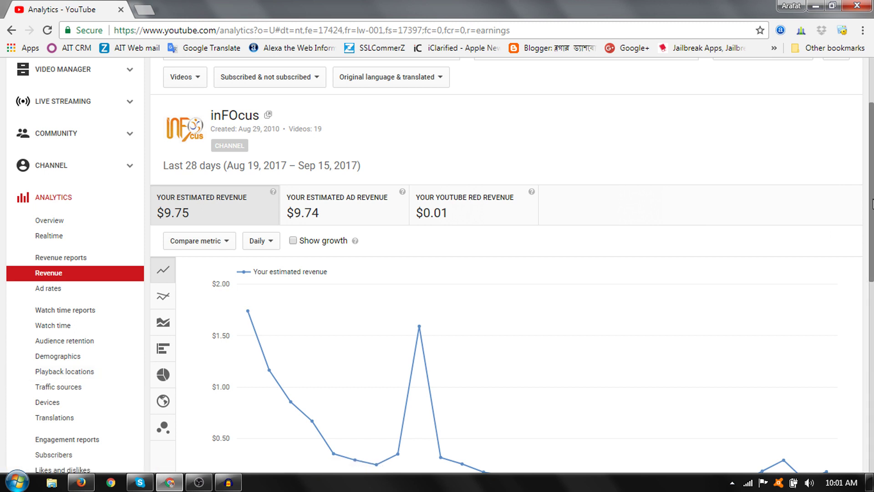
pyautogui.scroll(-3, 873, 204)
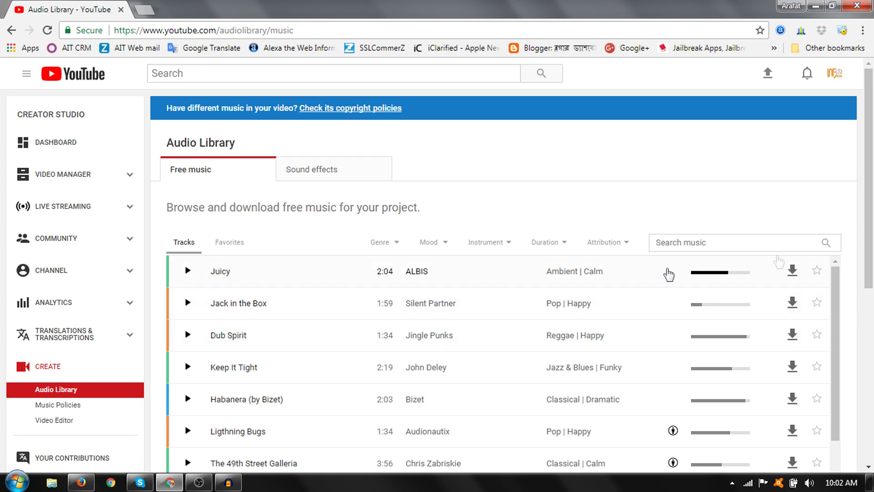
# - Browse the Audio Library's free music and show the attribution terms of the track "Ligthning Bugs"
pyautogui.scroll(-2, 873, 273)
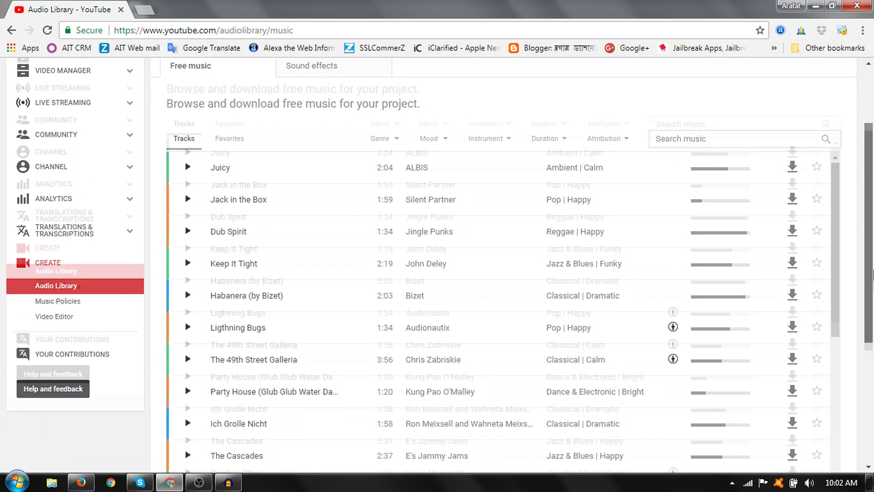
pyautogui.scroll(-1, 872, 278)
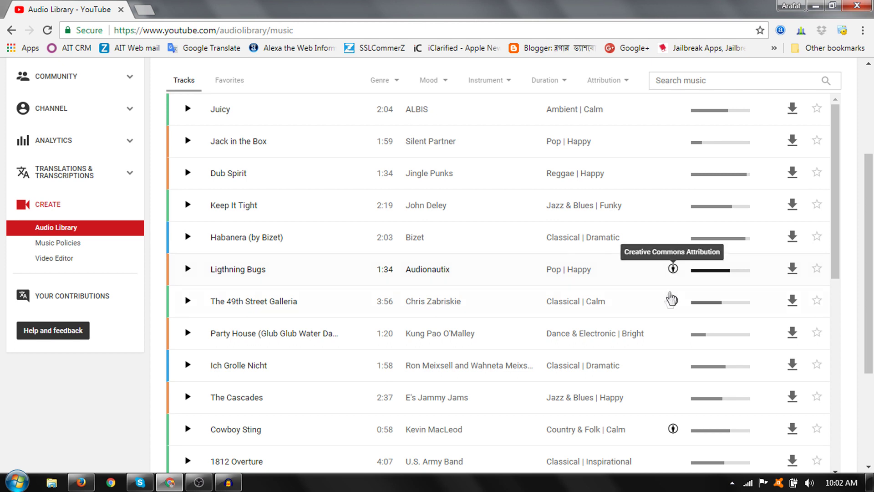
pyautogui.click(188, 271)
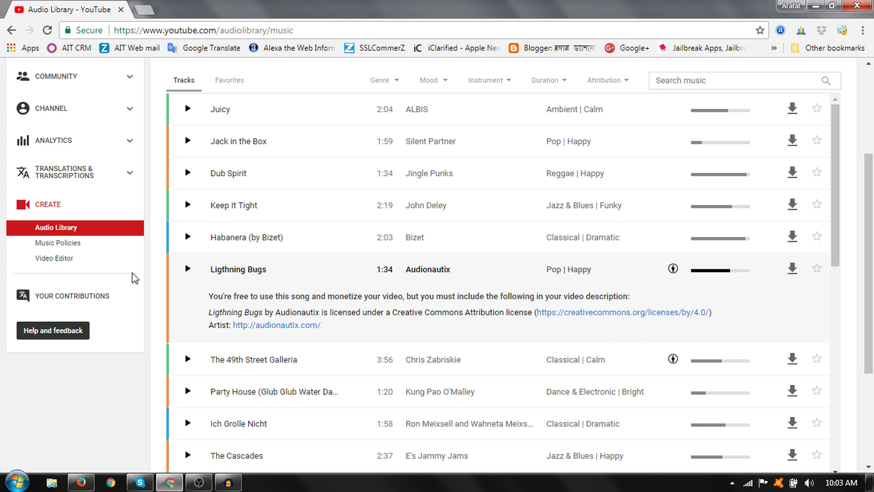
# - Look over the Video Editor's clip library and its video and audio timeline, and return to the channel dashboard
pyautogui.click(114, 261)
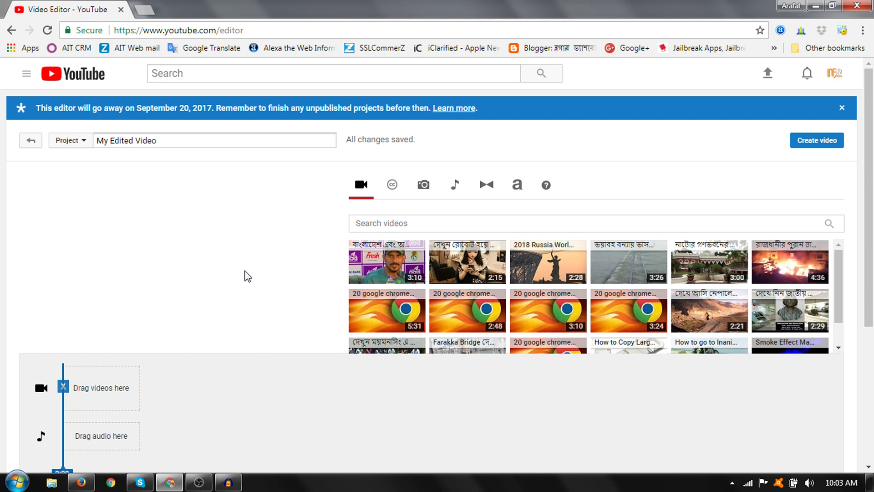
pyautogui.scroll(-5, 246, 275)
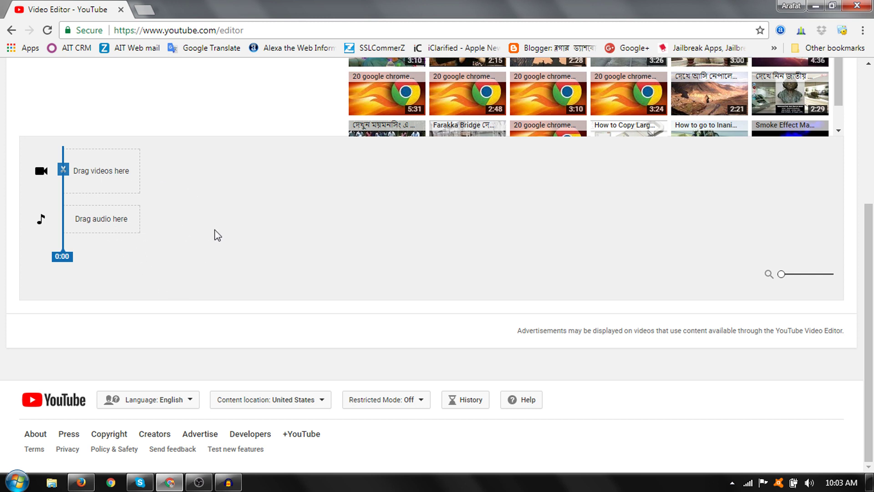
pyautogui.scroll(4, 218, 235)
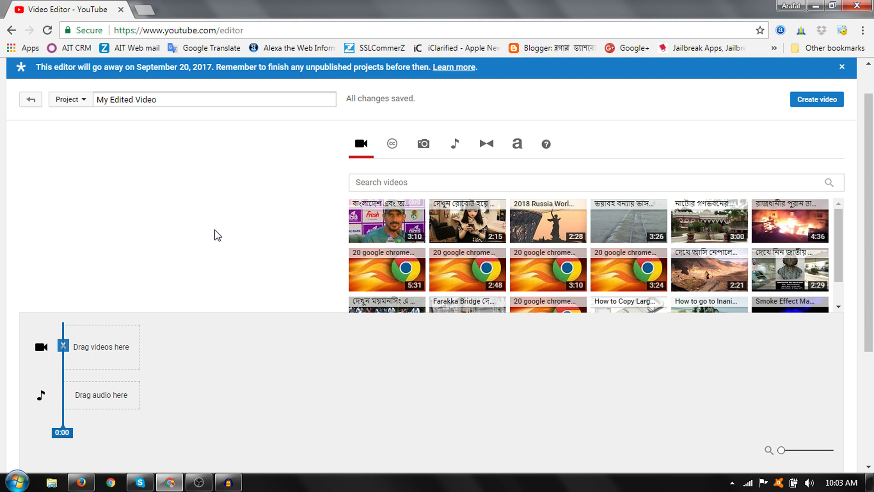
pyautogui.scroll(2, 217, 235)
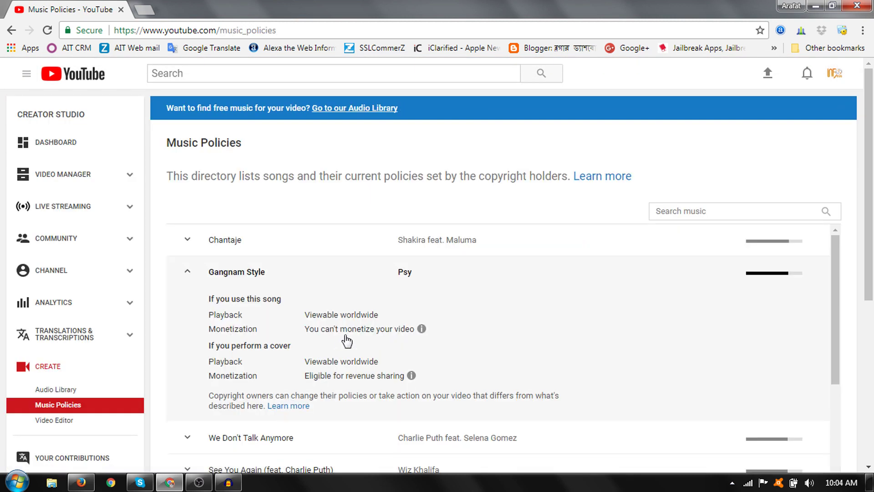
pyautogui.click(63, 145)
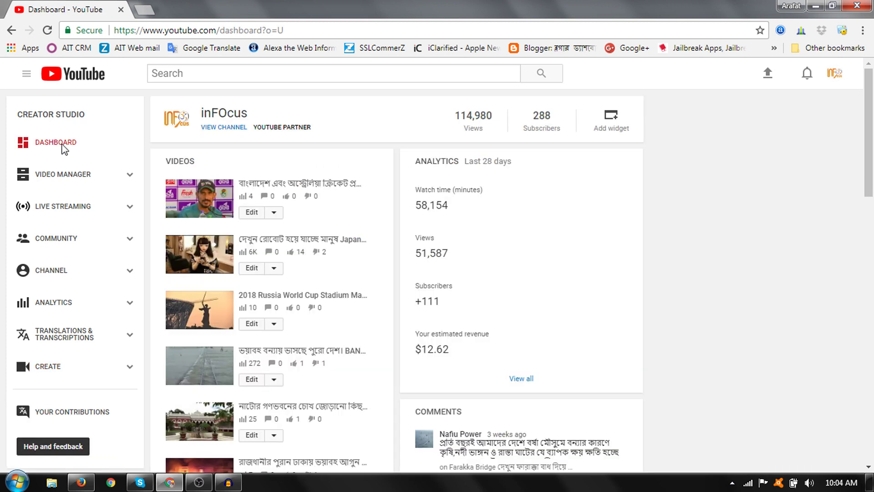